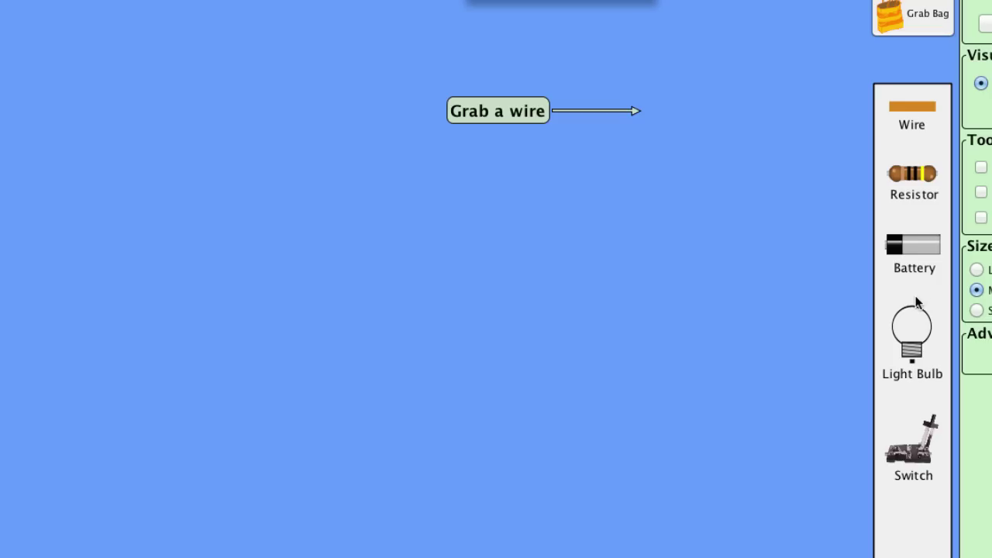
Step: Stack two light bulbs vertically on the canvas and lay a battery beneath them
{"action": "left_click_drag", "start_coordinate": [917, 322], "coordinate": [407, 153]}
{"action": "left_click_drag", "start_coordinate": [911, 341], "coordinate": [404, 308]}
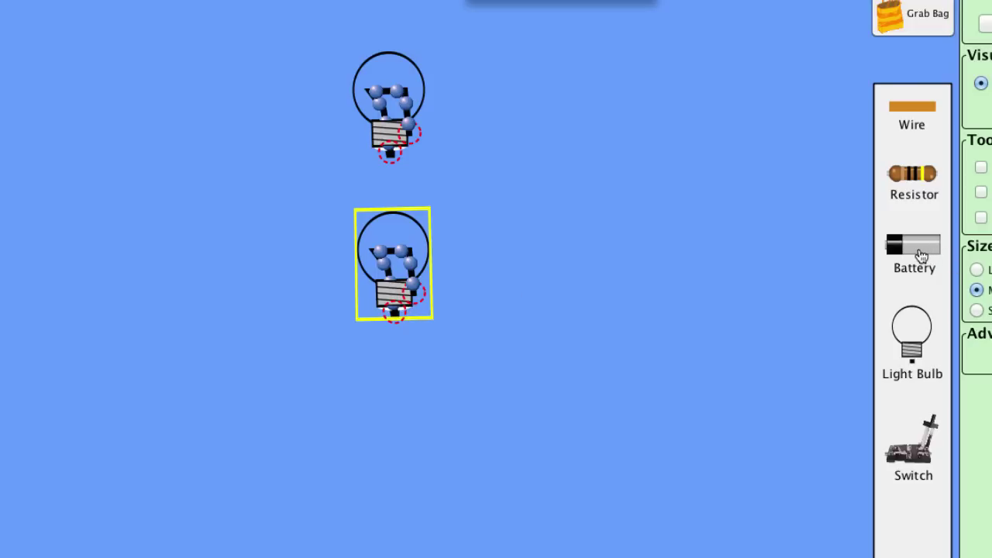
{"action": "left_click_drag", "start_coordinate": [889, 266], "coordinate": [399, 428]}
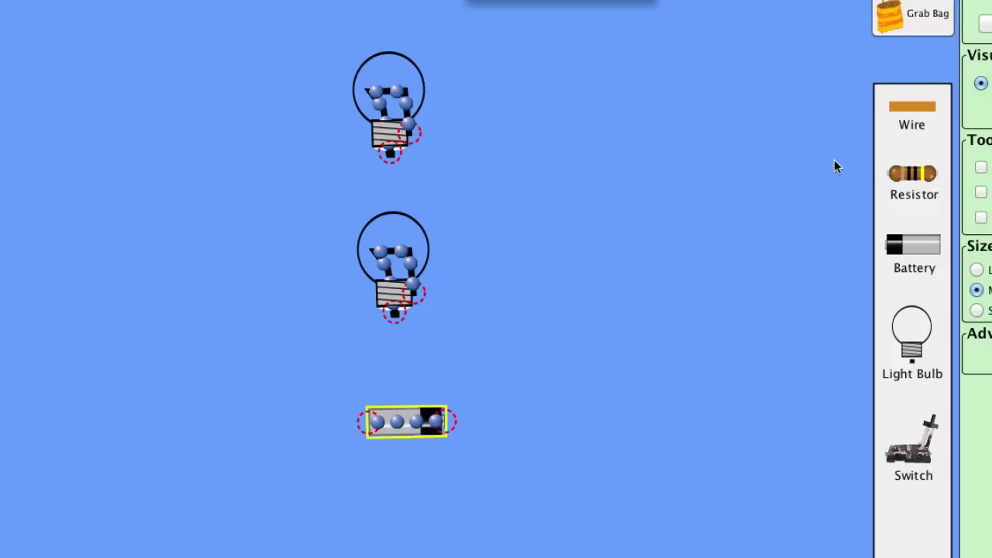
Step: Wire the battery's left end to the bases of both light bulbs
{"action": "left_click_drag", "start_coordinate": [907, 115], "coordinate": [293, 406]}
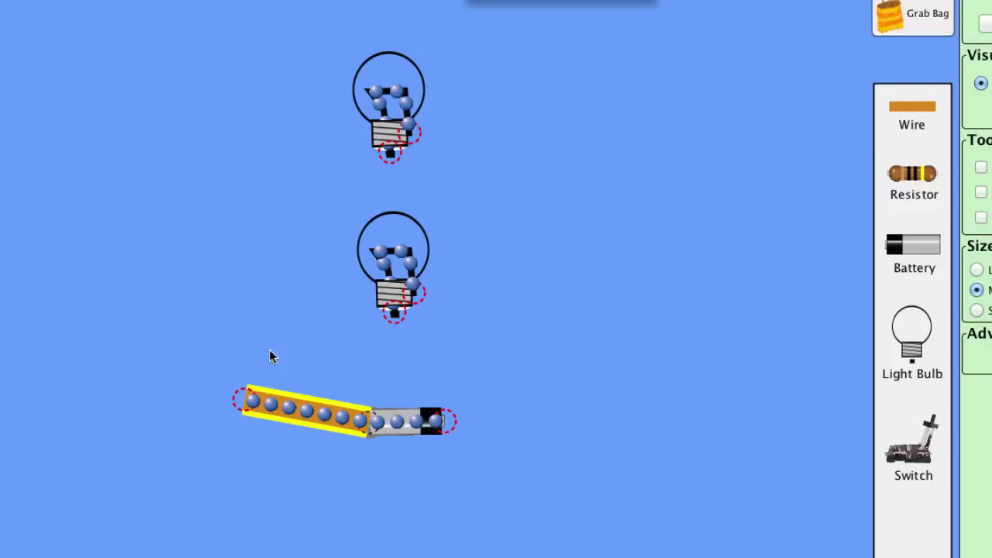
{"action": "left_click_drag", "start_coordinate": [906, 115], "coordinate": [242, 399]}
{"action": "left_click_drag", "start_coordinate": [911, 114], "coordinate": [244, 397]}
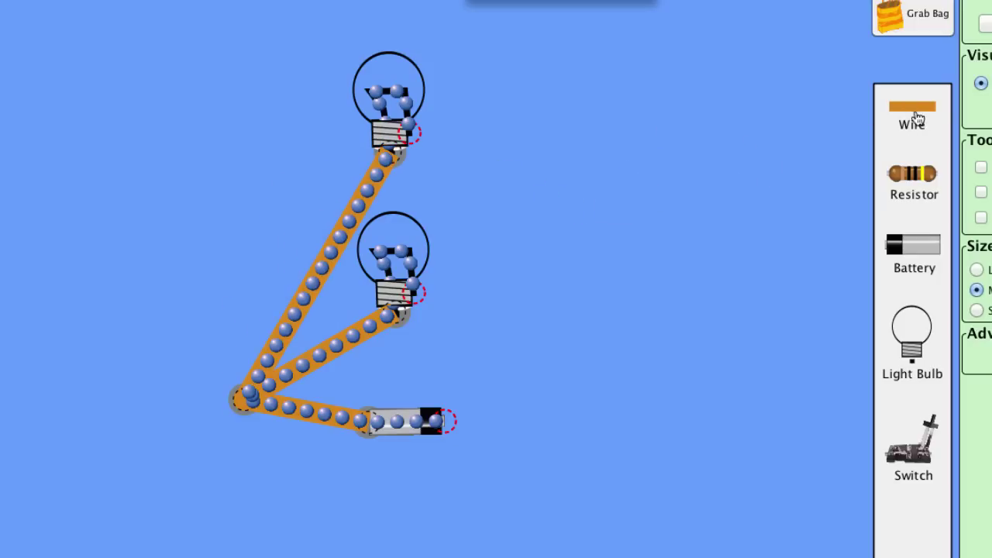
Step: Add a switch on the battery's right wire and connect both bulbs' side terminals to it
{"action": "left_click_drag", "start_coordinate": [916, 117], "coordinate": [535, 409]}
{"action": "left_click_drag", "start_coordinate": [905, 440], "coordinate": [591, 360]}
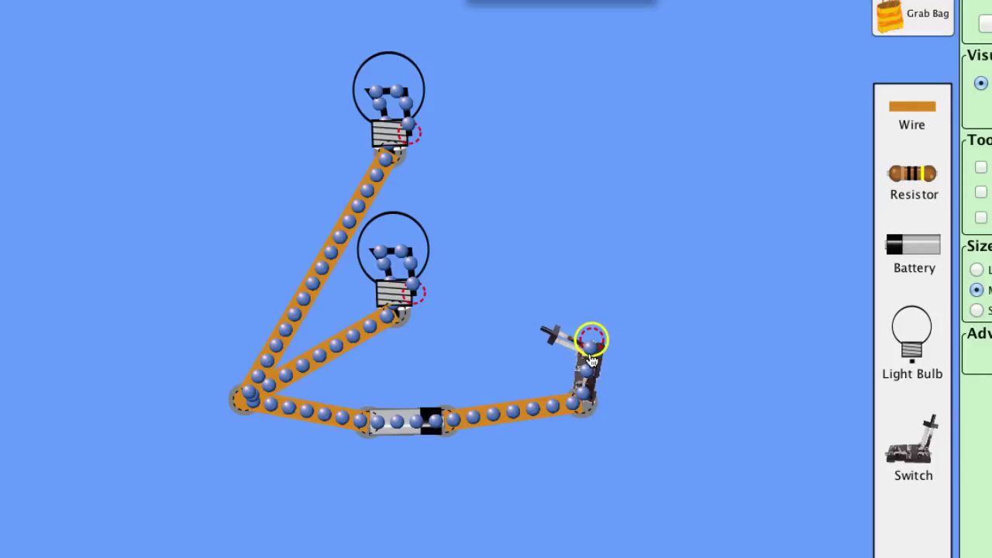
{"action": "left_click_drag", "start_coordinate": [253, 399], "coordinate": [238, 324]}
{"action": "left_click_drag", "start_coordinate": [911, 108], "coordinate": [488, 140]}
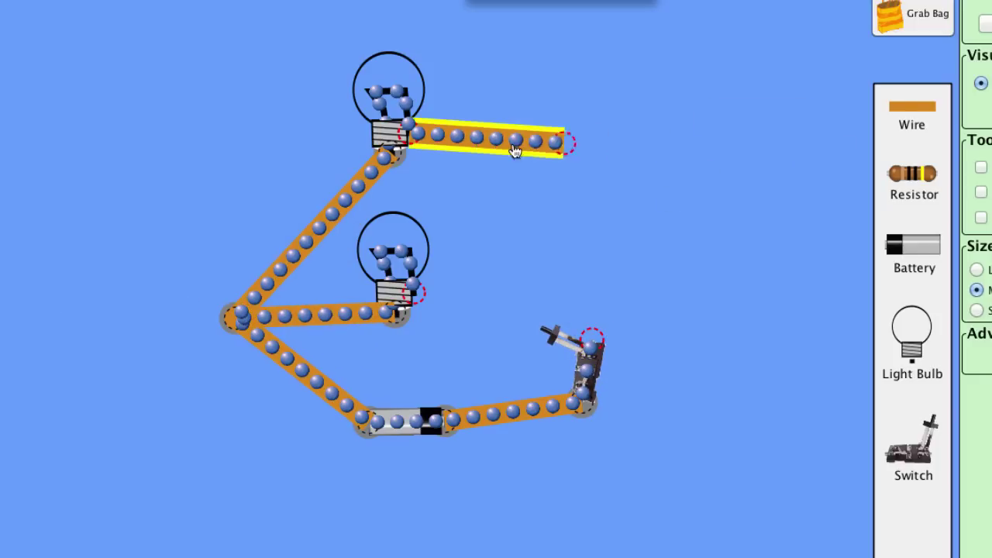
{"action": "left_click_drag", "start_coordinate": [549, 149], "coordinate": [593, 335]}
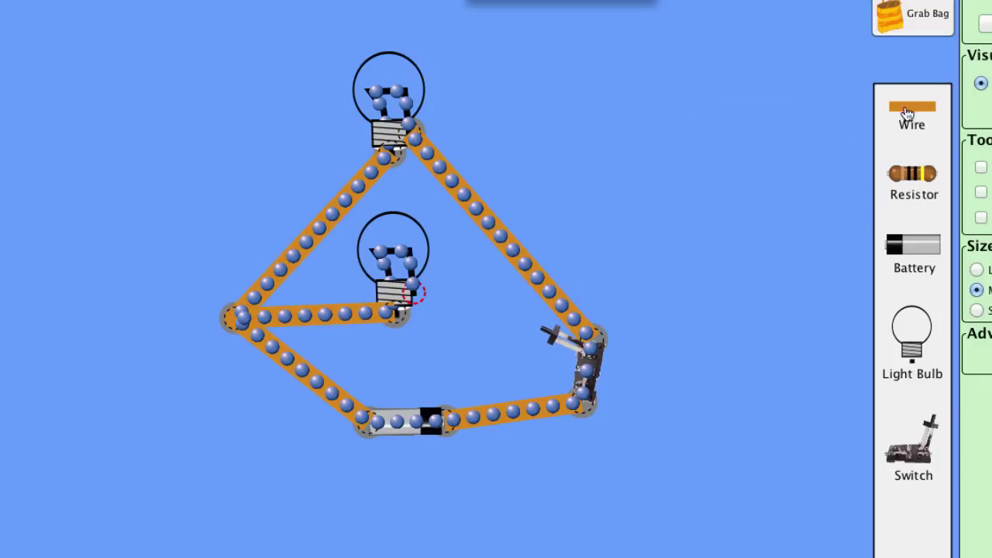
{"action": "left_click_drag", "start_coordinate": [907, 114], "coordinate": [552, 334]}
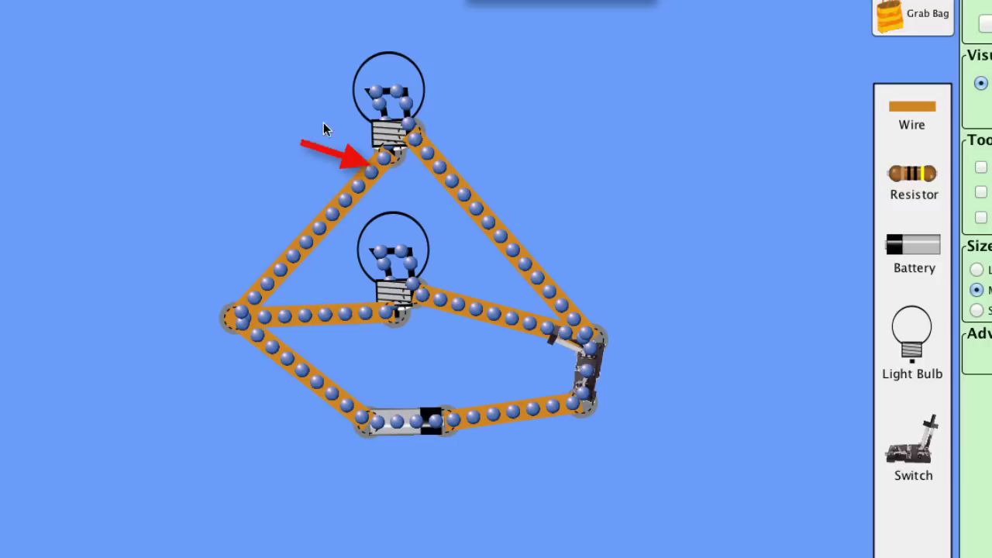
Step: Split the upper bulb's junction, insert a second switch into that branch, and close it
{"action": "left_click", "coordinate": [413, 136], "text": "ctrl"}
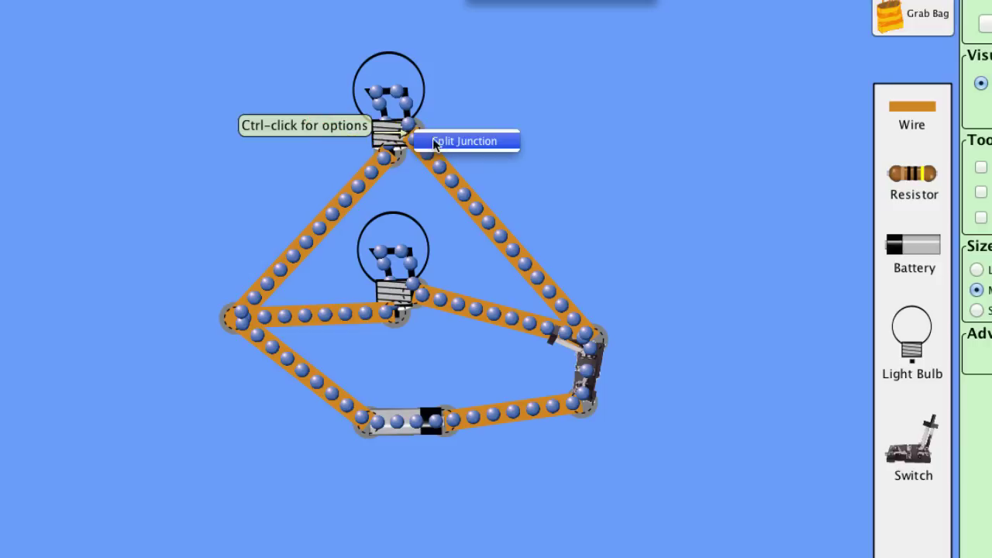
{"action": "left_click", "coordinate": [439, 143]}
{"action": "left_click_drag", "start_coordinate": [419, 143], "coordinate": [608, 142]}
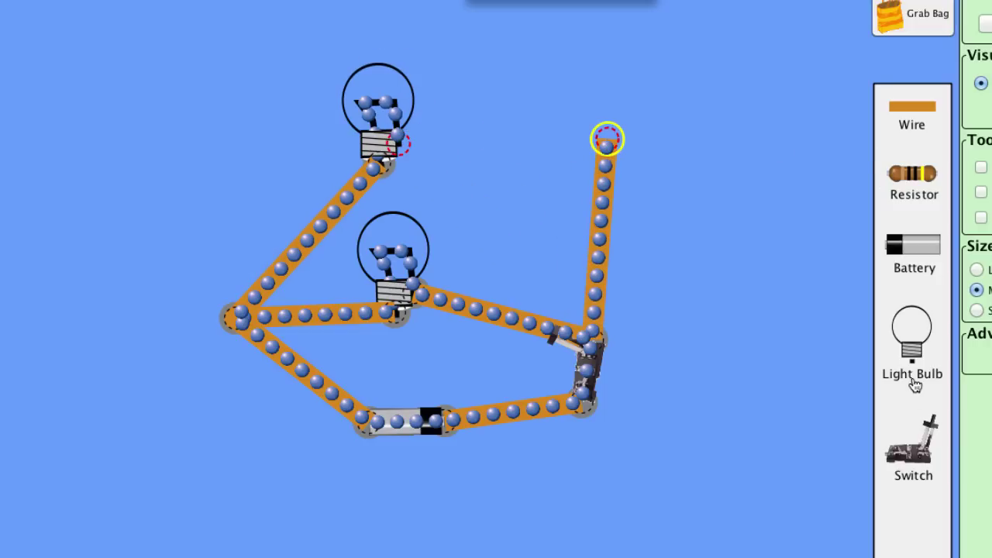
{"action": "left_click_drag", "start_coordinate": [916, 457], "coordinate": [478, 164]}
{"action": "left_click_drag", "start_coordinate": [610, 142], "coordinate": [468, 163]}
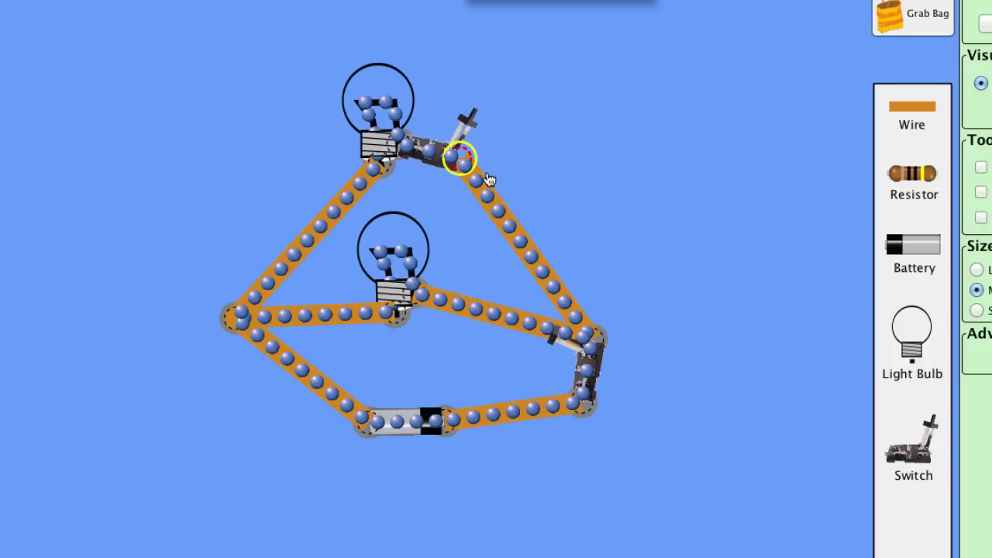
{"action": "left_click", "coordinate": [465, 124]}
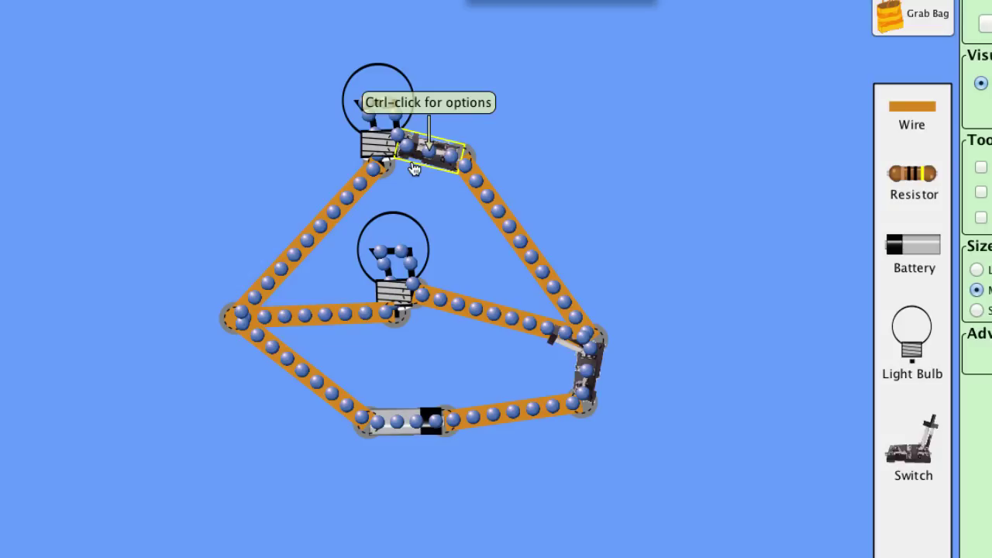
{"action": "left_click", "coordinate": [618, 200]}
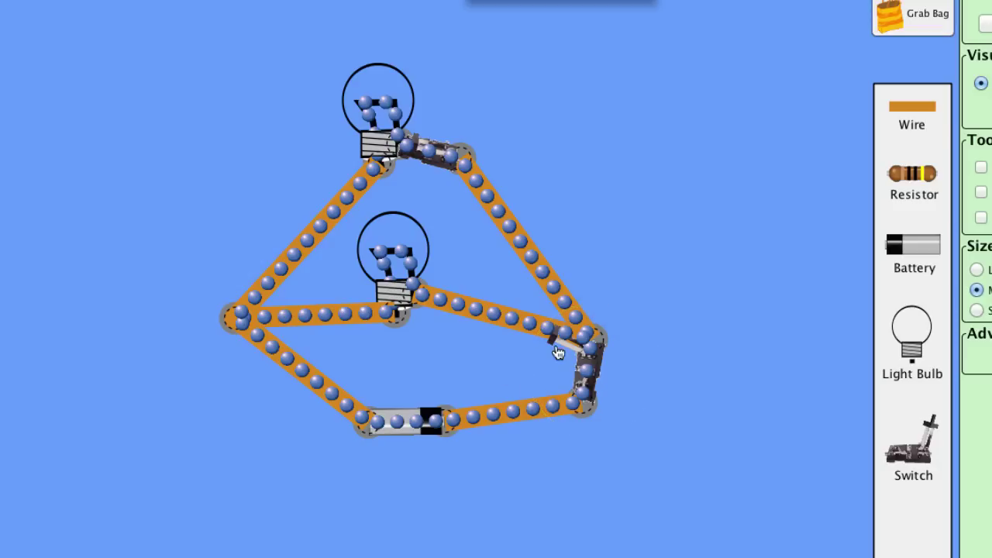
{"action": "left_click_drag", "start_coordinate": [545, 340], "coordinate": [594, 391]}
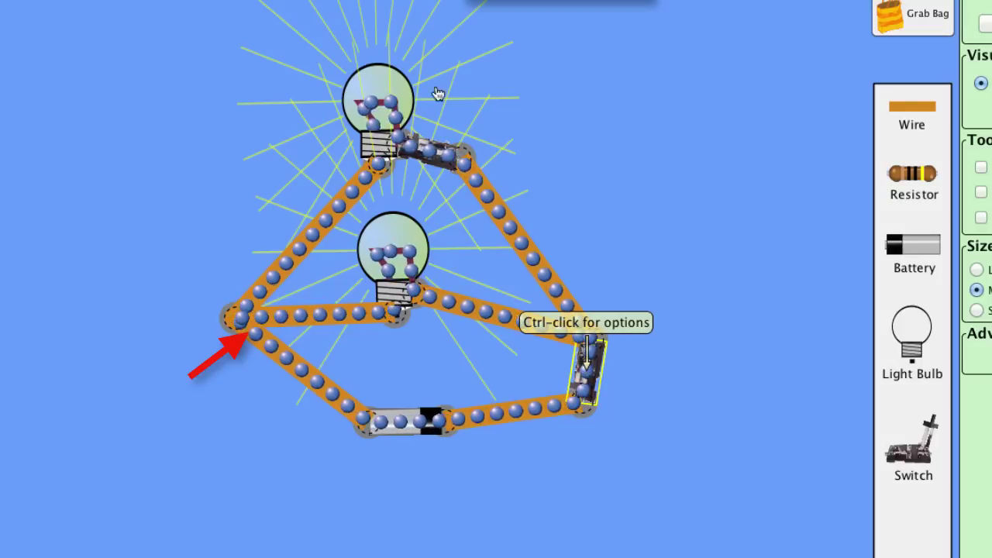
Step: Open the switch beside the top bulb, cutting power to that bulb
{"action": "left_click", "coordinate": [413, 139]}
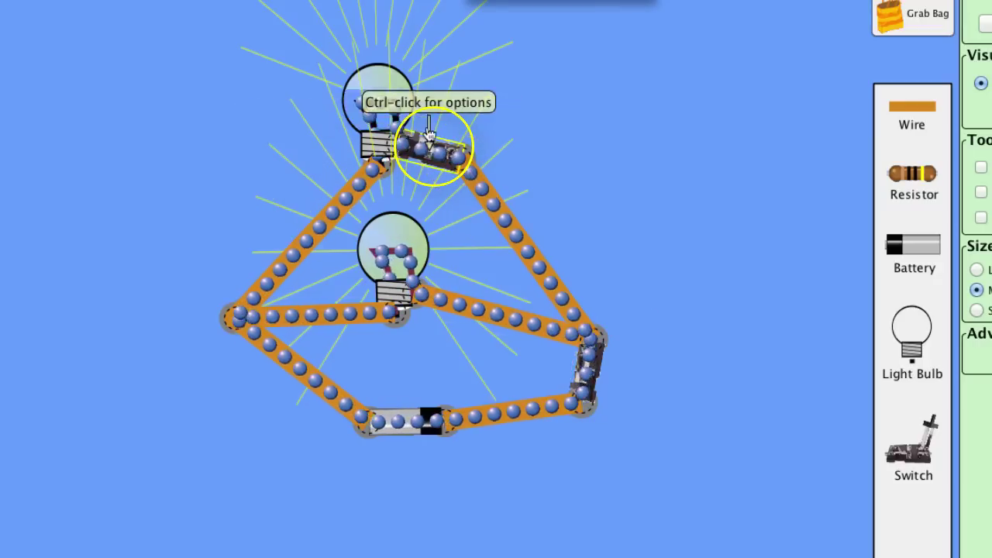
{"action": "left_click_drag", "start_coordinate": [429, 136], "coordinate": [483, 118]}
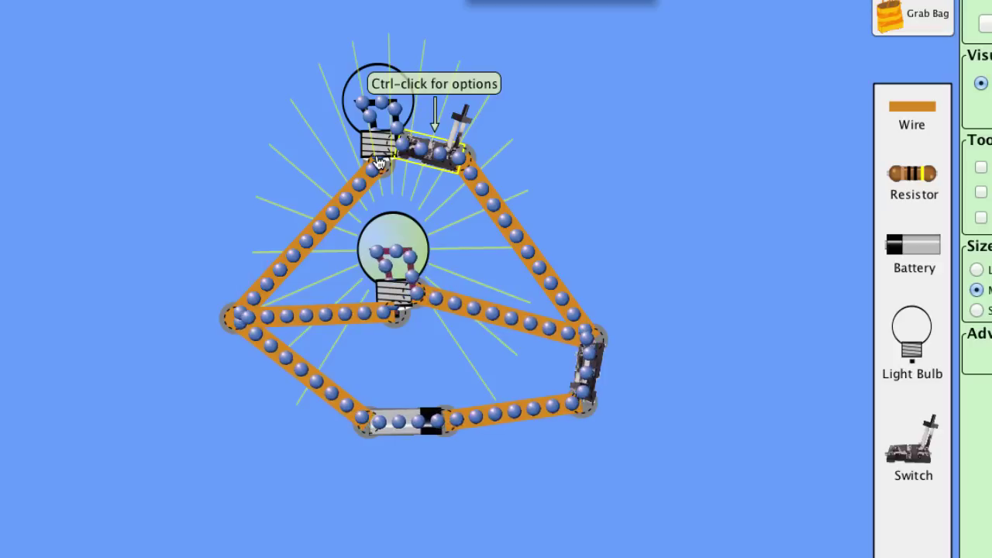
{"action": "left_click_drag", "start_coordinate": [364, 94], "coordinate": [116, 91]}
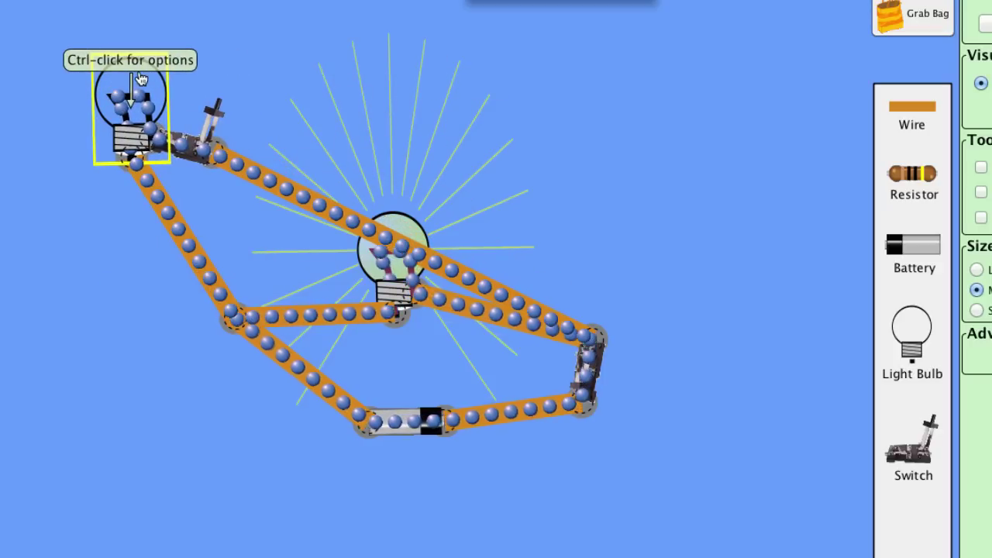
{"action": "left_click_drag", "start_coordinate": [140, 79], "coordinate": [413, 53]}
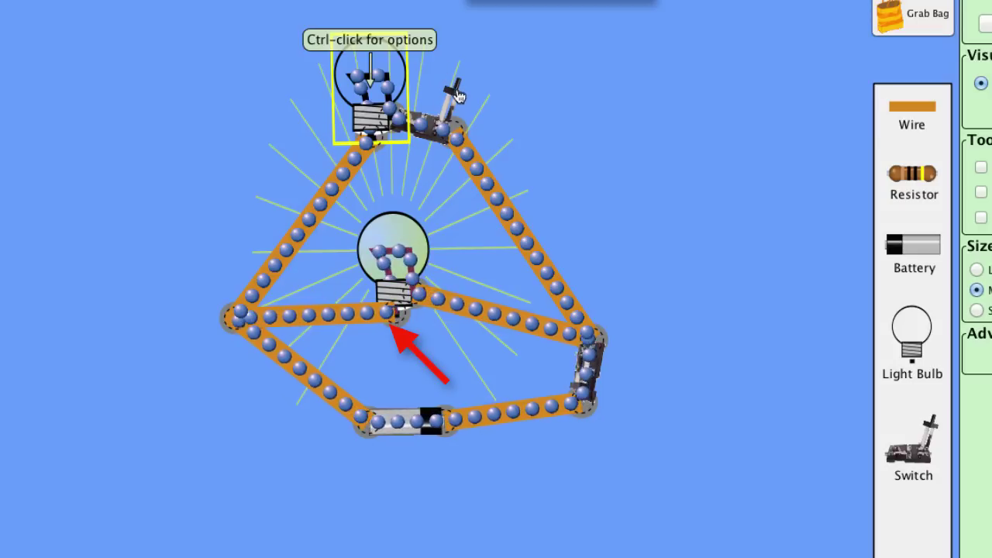
Step: Close the top bulb's switch so both parallel bulbs light up
{"action": "left_click_drag", "start_coordinate": [457, 95], "coordinate": [411, 111]}
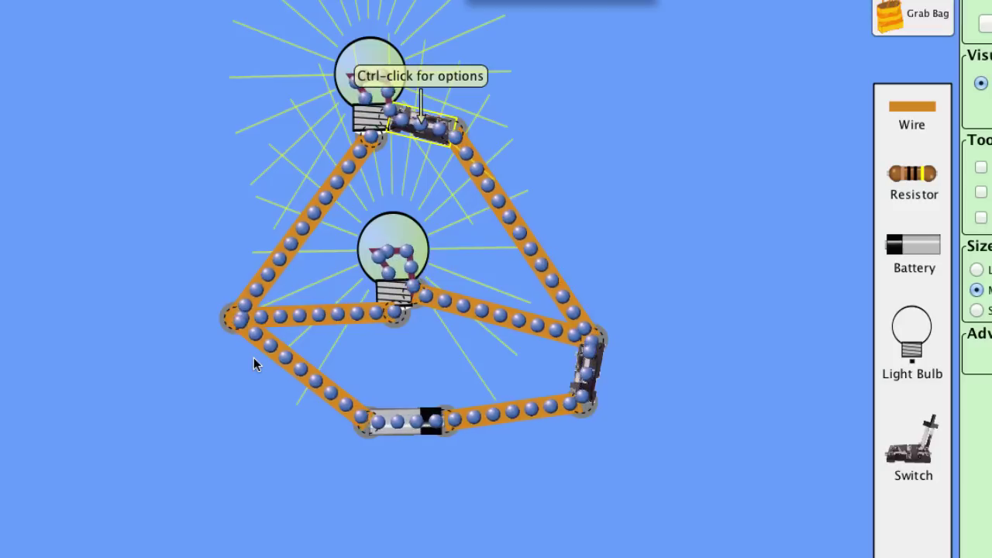
Step: Reopen the top bulb's switch, darkening that bulb
{"action": "left_click", "coordinate": [410, 116]}
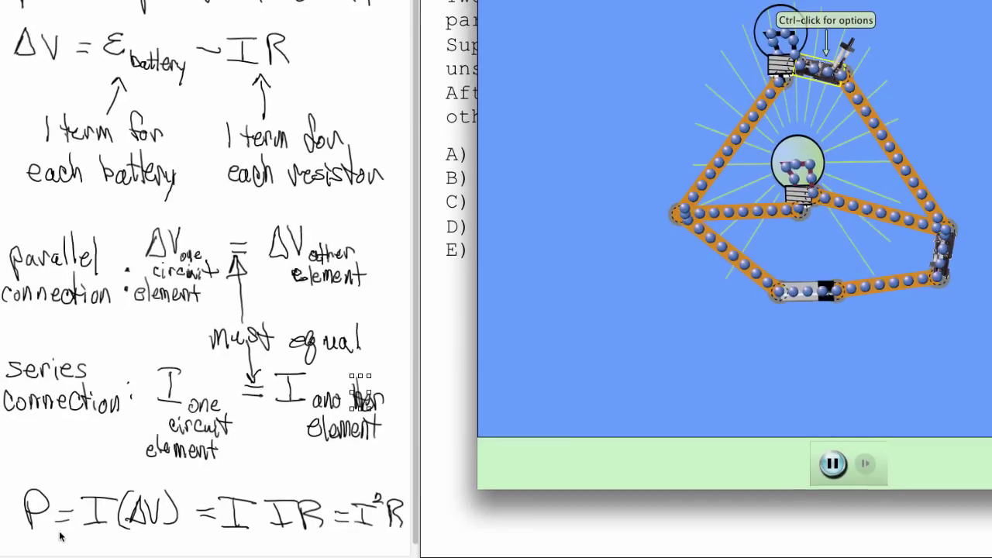
Step: Write 'I_total = I₁ +' beneath the power formula in the notes
{"action": "left_click_drag", "start_coordinate": [39, 534], "coordinate": [81, 548]}
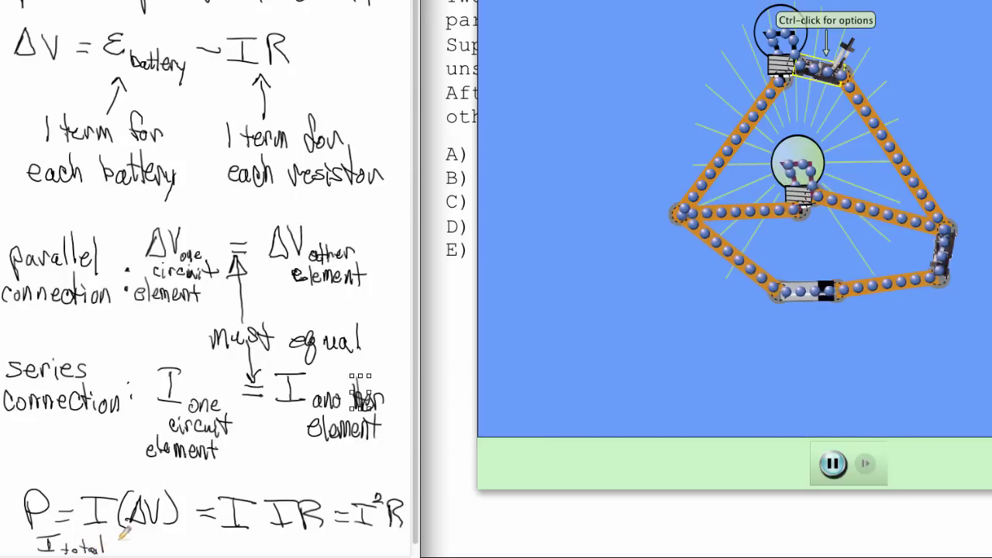
{"action": "mouse_move", "coordinate": [157, 541]}
{"action": "left_mouse_down"}
{"action": "mouse_move", "coordinate": [189, 531]}
{"action": "mouse_move", "coordinate": [192, 545]}
{"action": "mouse_move", "coordinate": [205, 531]}
{"action": "mouse_move", "coordinate": [207, 544]}
{"action": "mouse_move", "coordinate": [216, 529]}
{"action": "mouse_move", "coordinate": [227, 547]}
{"action": "mouse_move", "coordinate": [283, 534]}
{"action": "mouse_move", "coordinate": [272, 532]}
{"action": "mouse_move", "coordinate": [298, 546]}
{"action": "left_mouse_up"}
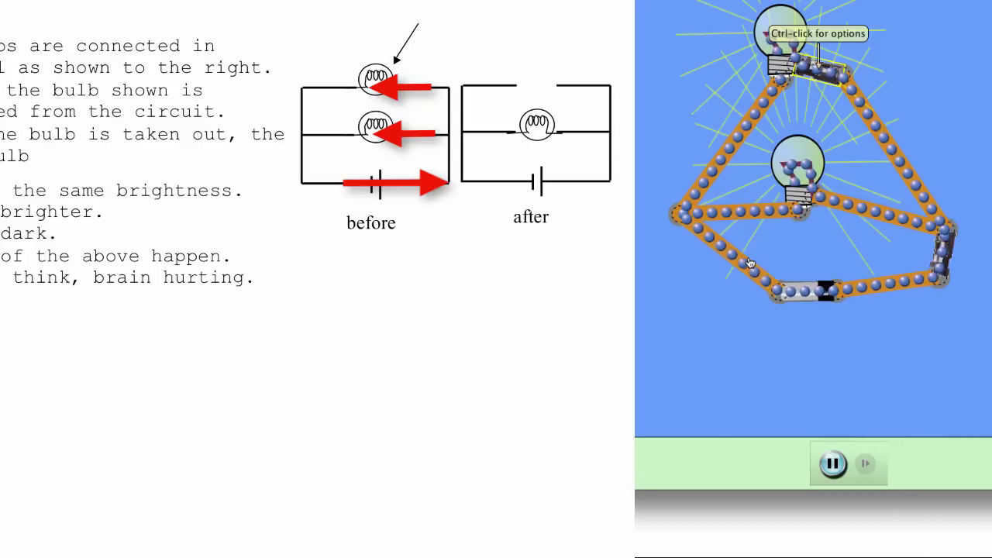
Step: Bring the handwritten notes window back to the front with Cmd+Tab
{"action": "key", "text": "super+Tab"}
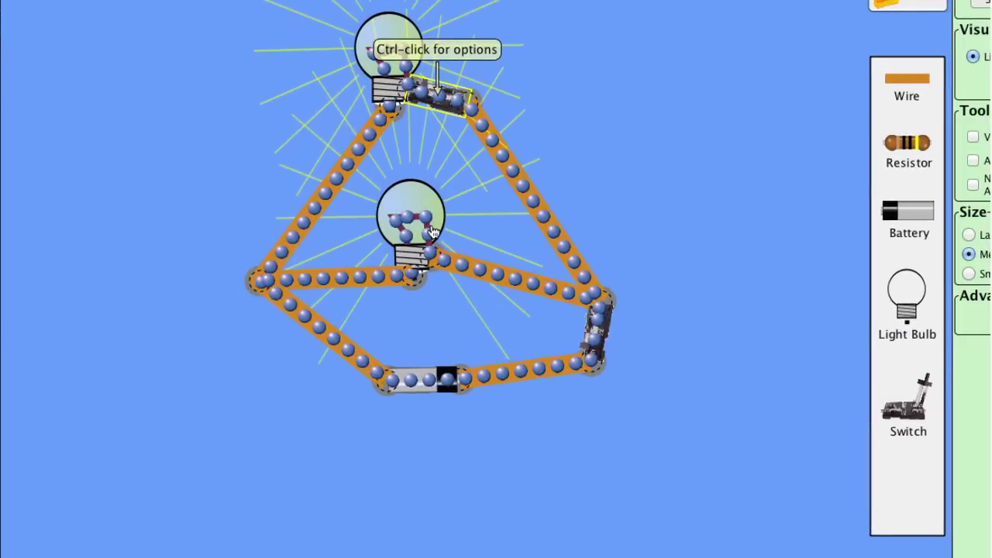
Step: Add one wire at the switch junction and another at the left junction, ends still loose
{"action": "left_click_drag", "start_coordinate": [899, 80], "coordinate": [668, 389]}
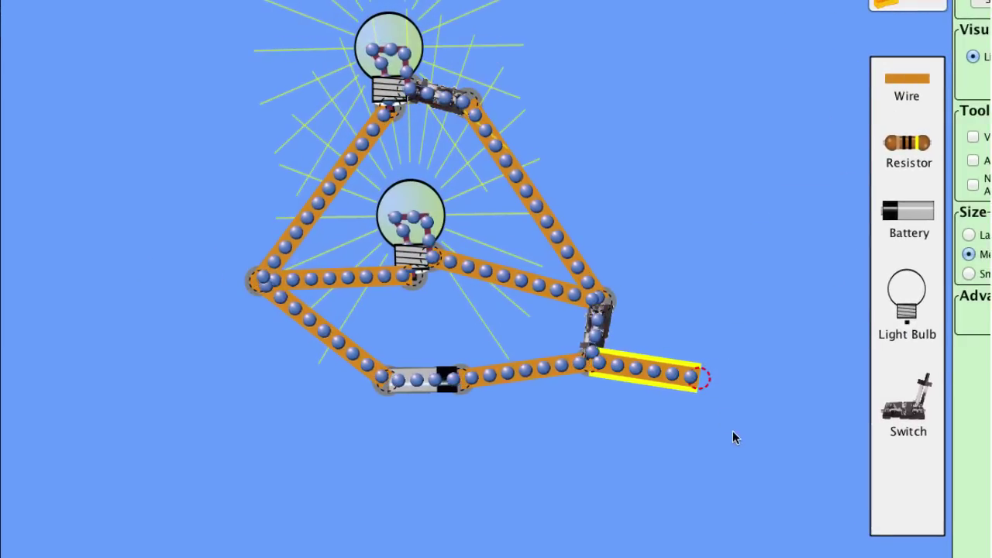
{"action": "left_click_drag", "start_coordinate": [690, 440], "coordinate": [448, 468]}
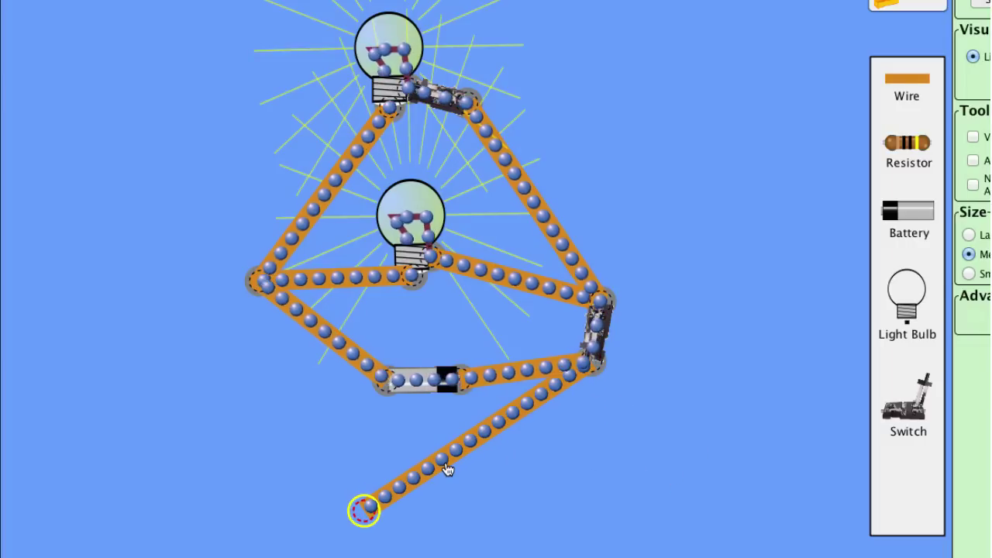
{"action": "left_click_drag", "start_coordinate": [905, 82], "coordinate": [288, 486]}
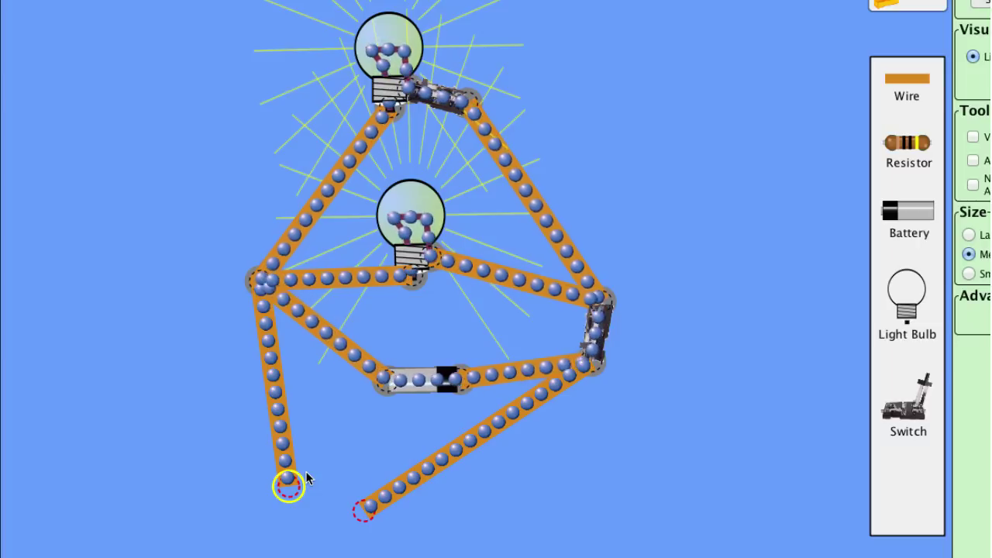
{"action": "left_click_drag", "start_coordinate": [292, 486], "coordinate": [348, 521]}
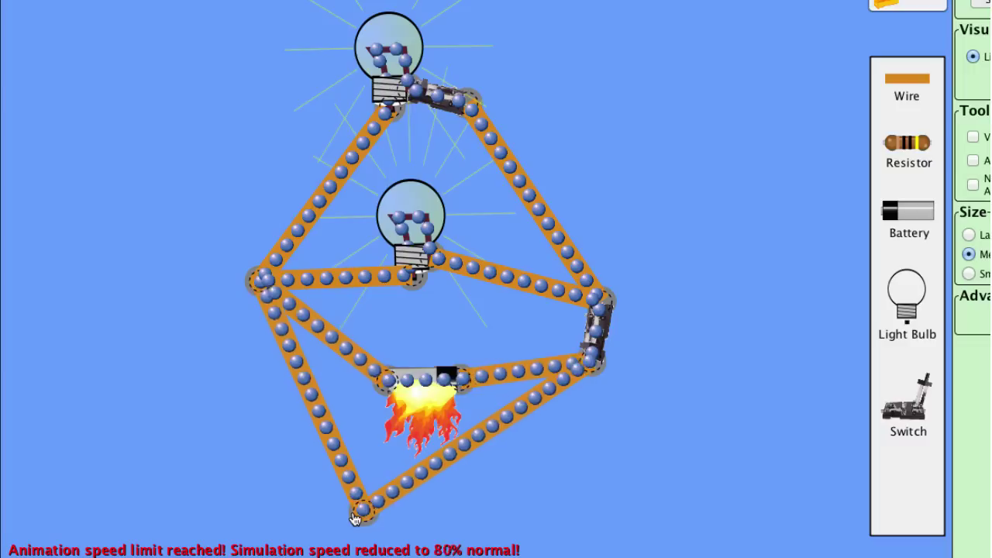